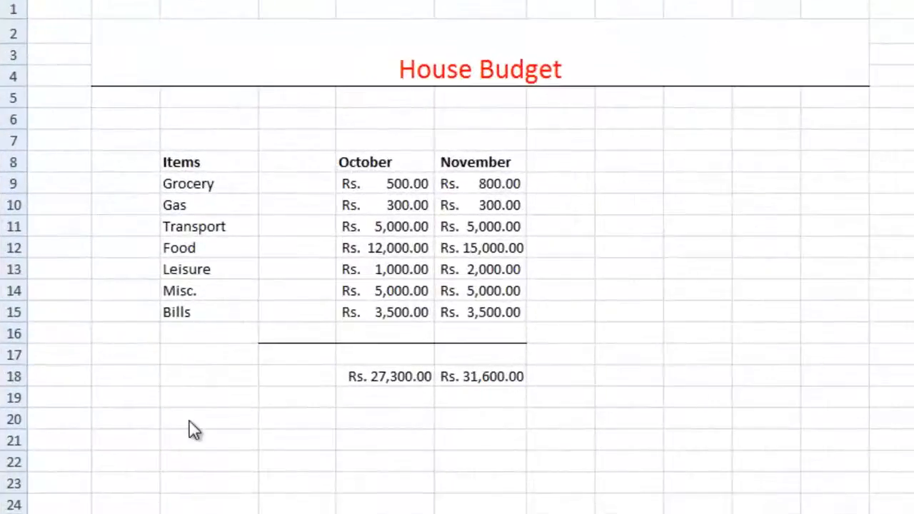
- Enter the label 'Maximum' in cell C20, beneath the monthly totals
click(189, 421)
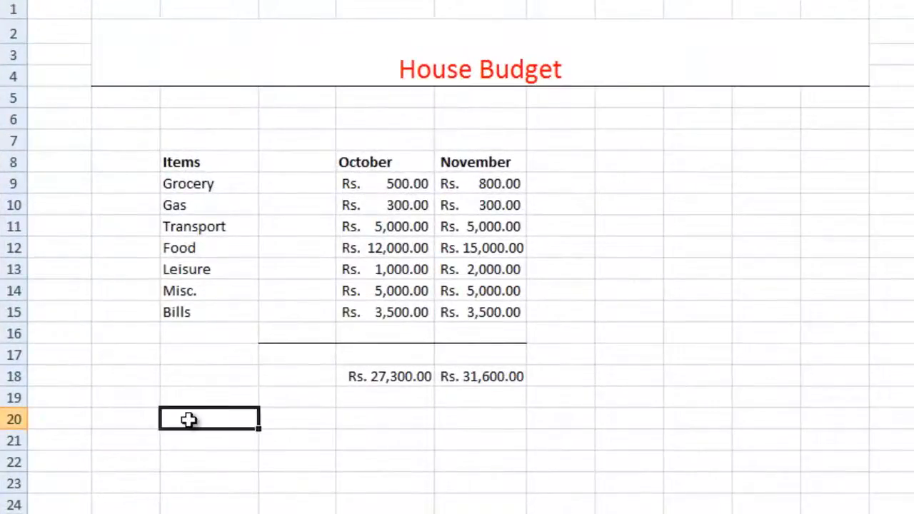
double_click(191, 420)
text(M)
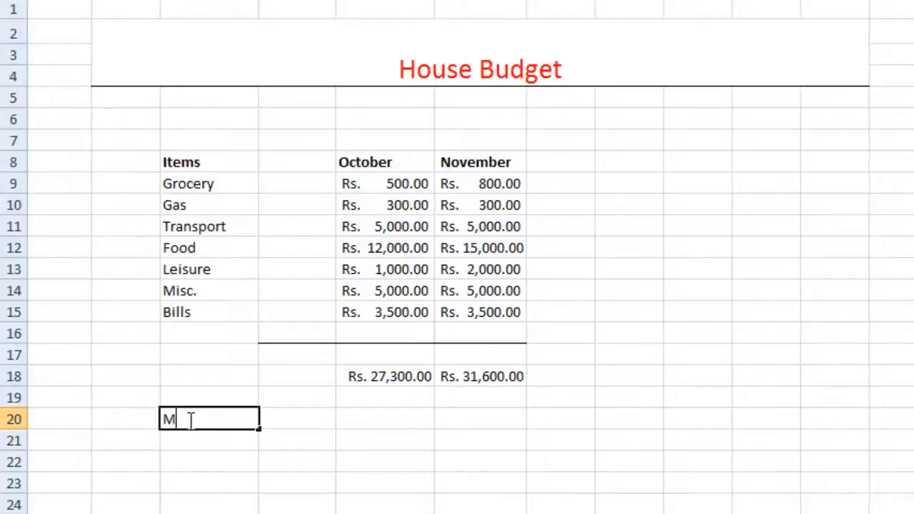
text(aximum)
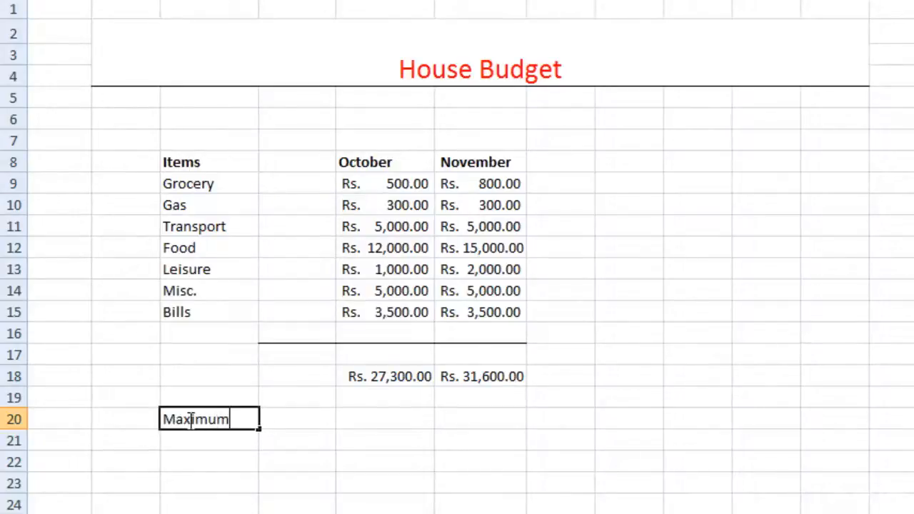
key(Tab)
key(Tab)
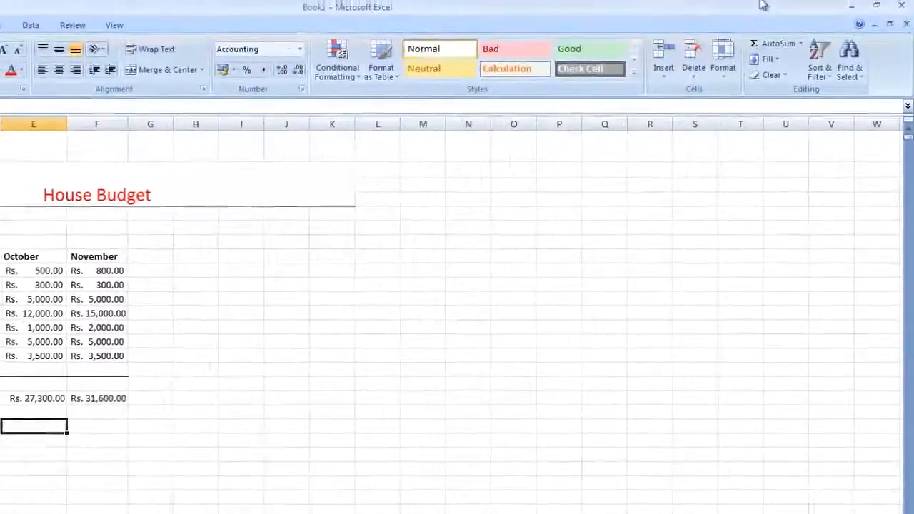
- Put =MAX(E9:E15) in E20 to show the October maximum of Rs. 12,000.00
click(800, 47)
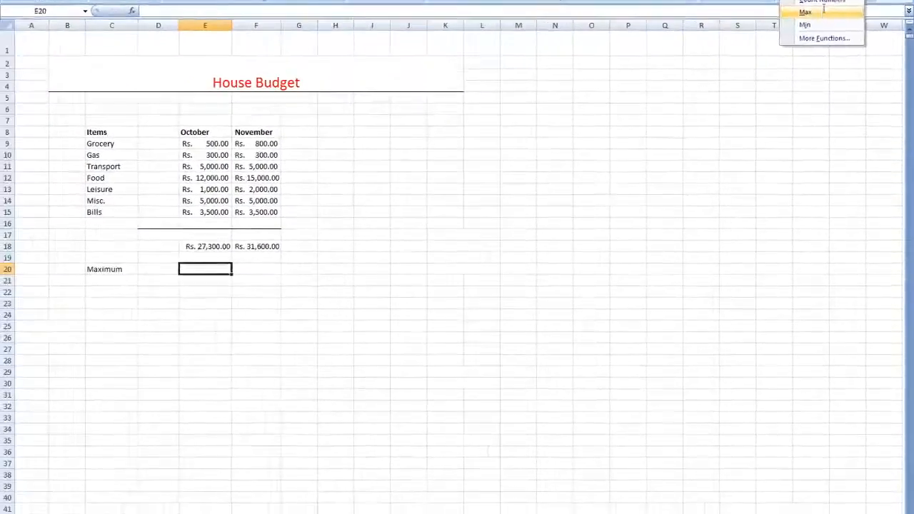
click(820, 12)
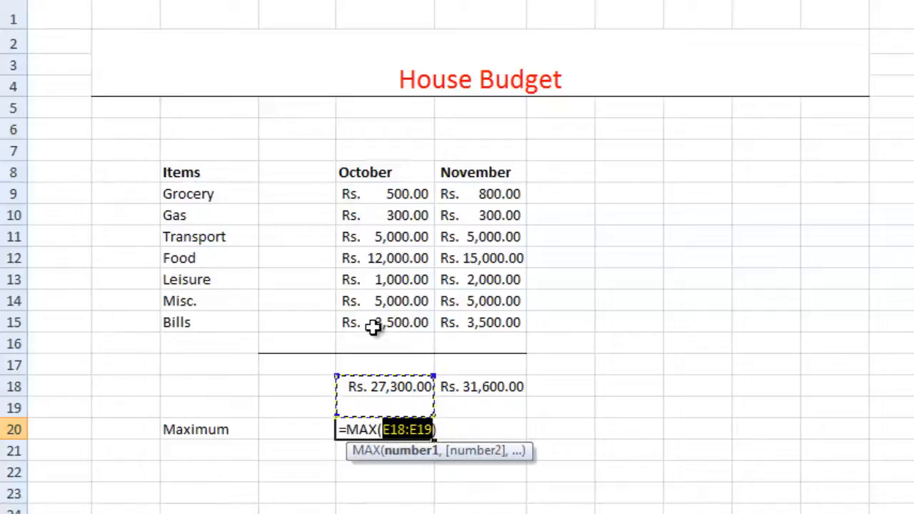
click(392, 199)
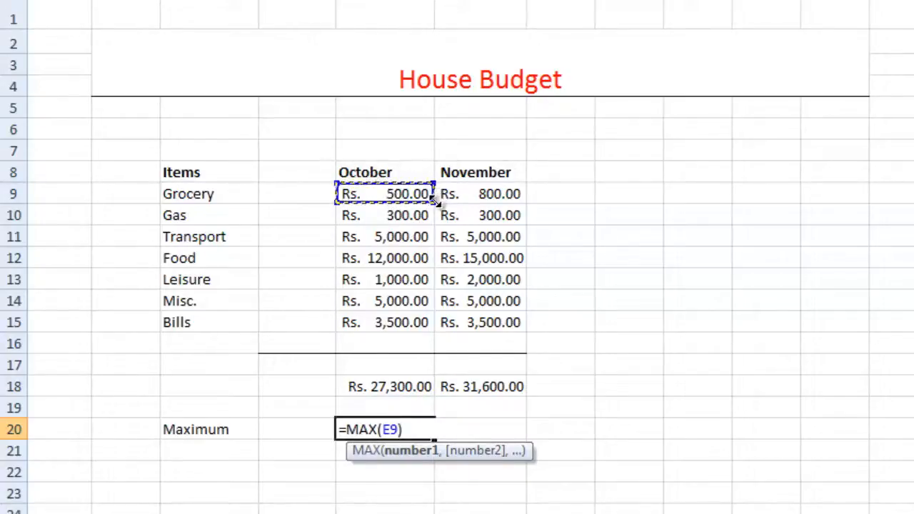
drag(433, 200, 419, 330)
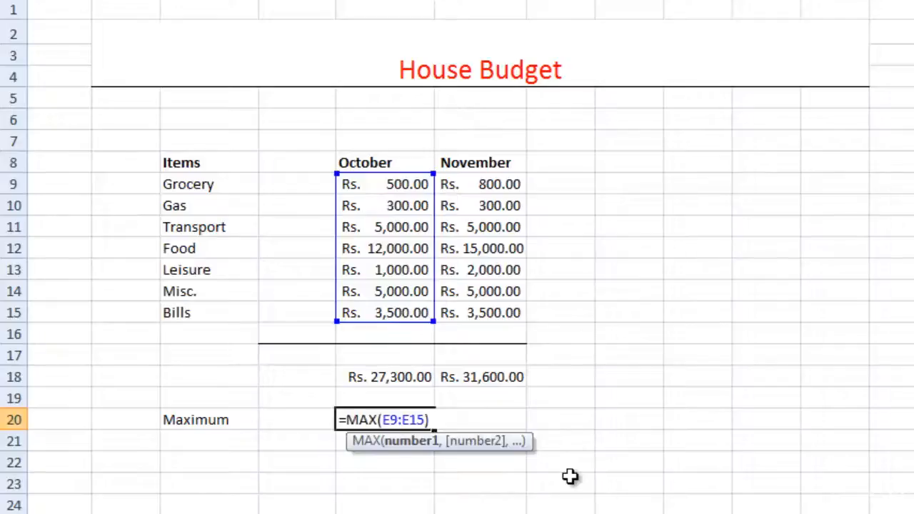
key(Return)
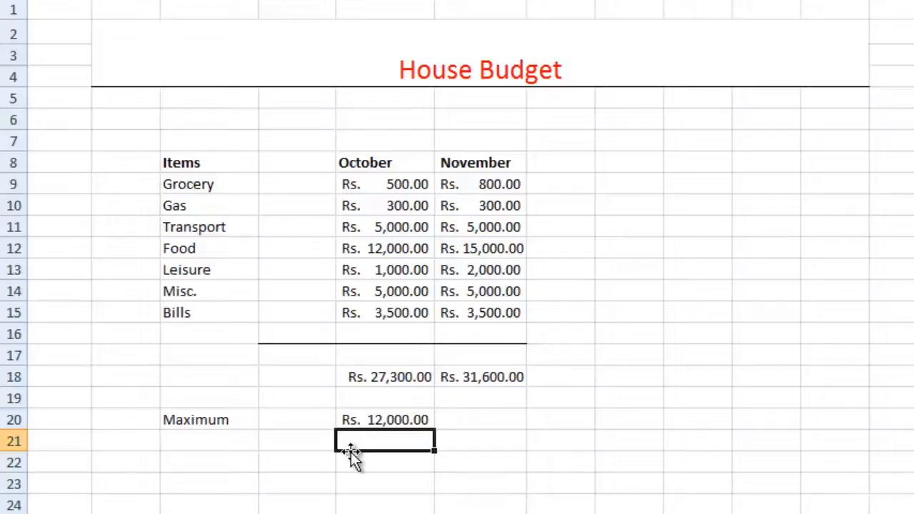
- Enter the label 'Minimum' in cell C22, below Maximum
click(216, 446)
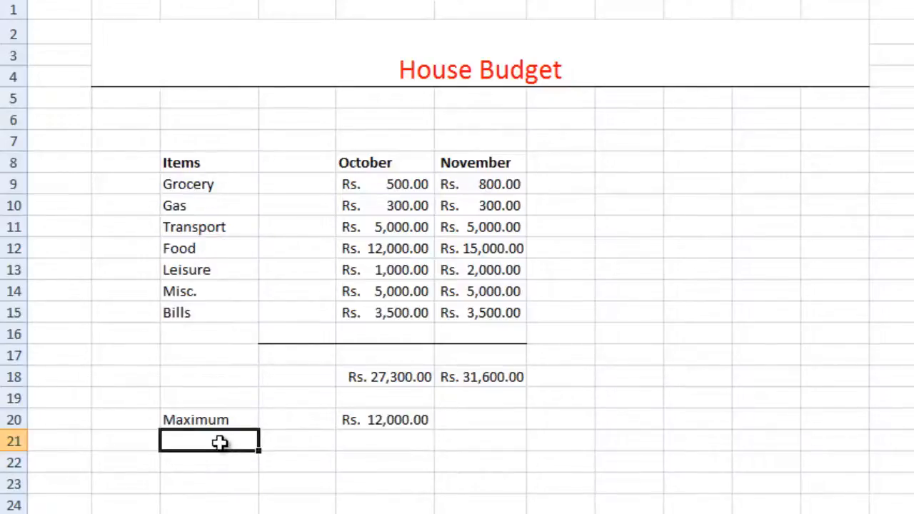
double_click(219, 460)
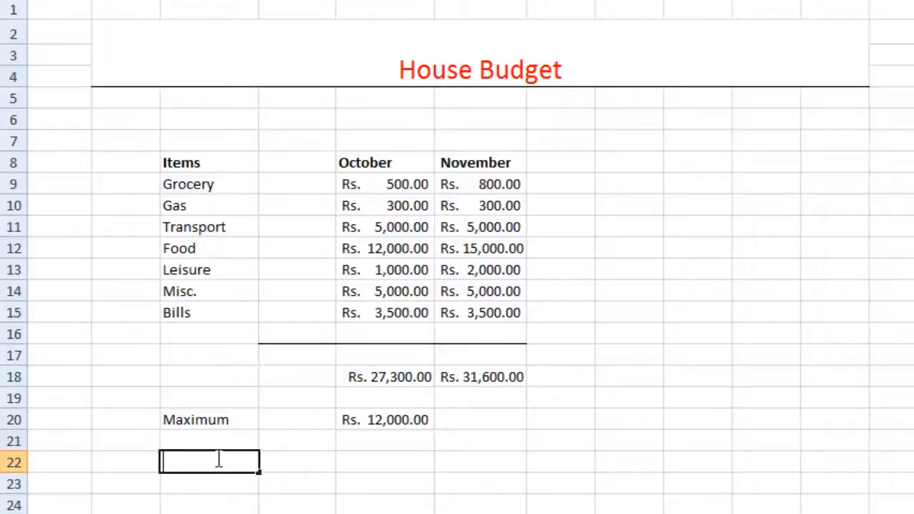
text(Minimum)
key(Tab)
key(Tab)
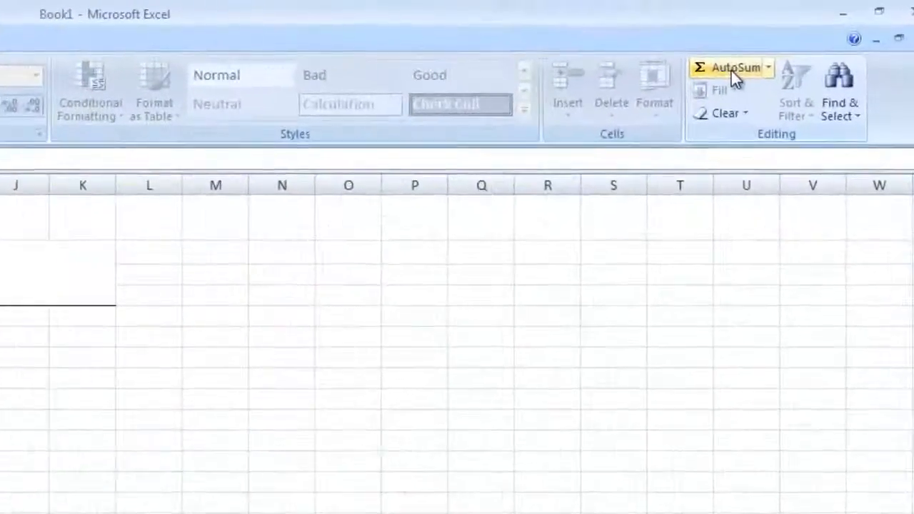
- Delete the mistaken SUM formula from E22, leaving the cell empty
click(795, 52)
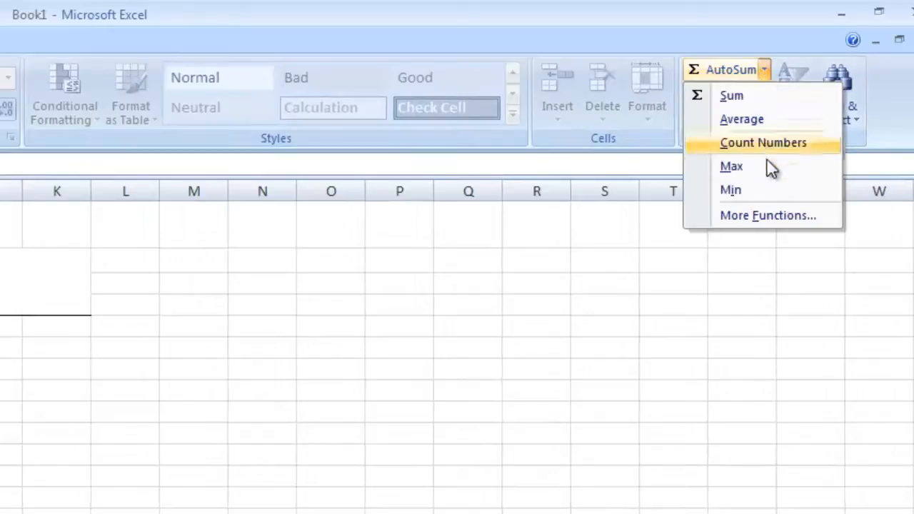
click(767, 190)
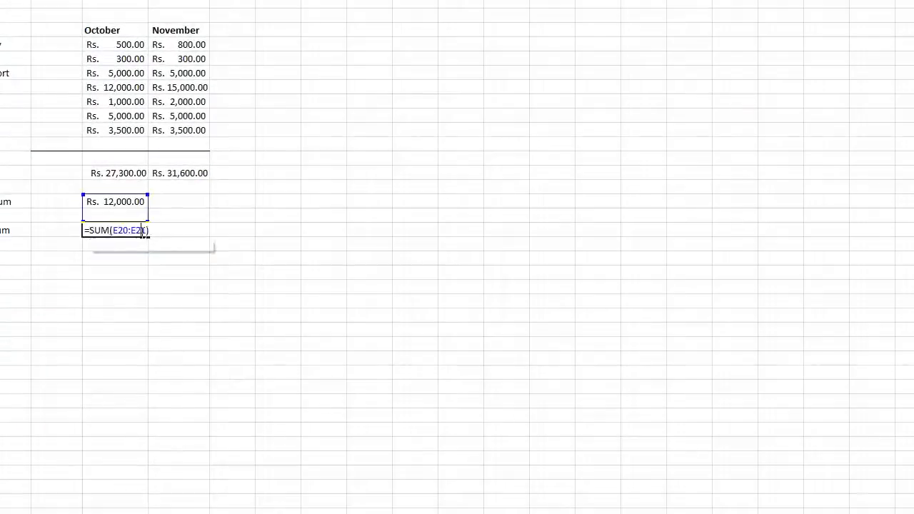
click(130, 45)
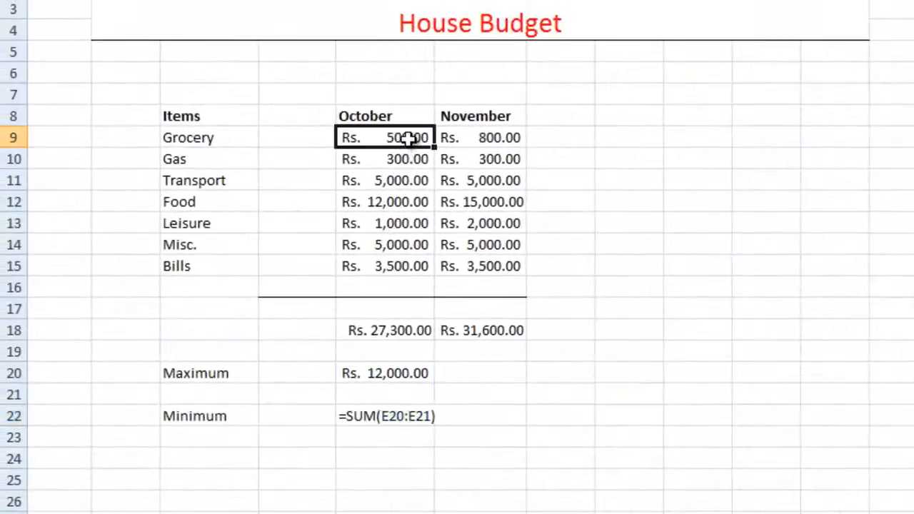
double_click(419, 418)
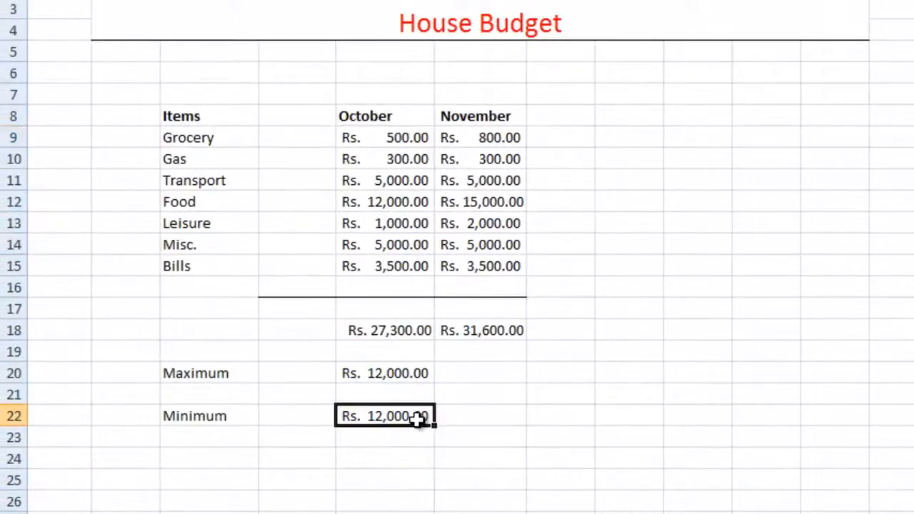
drag(435, 423, 286, 428)
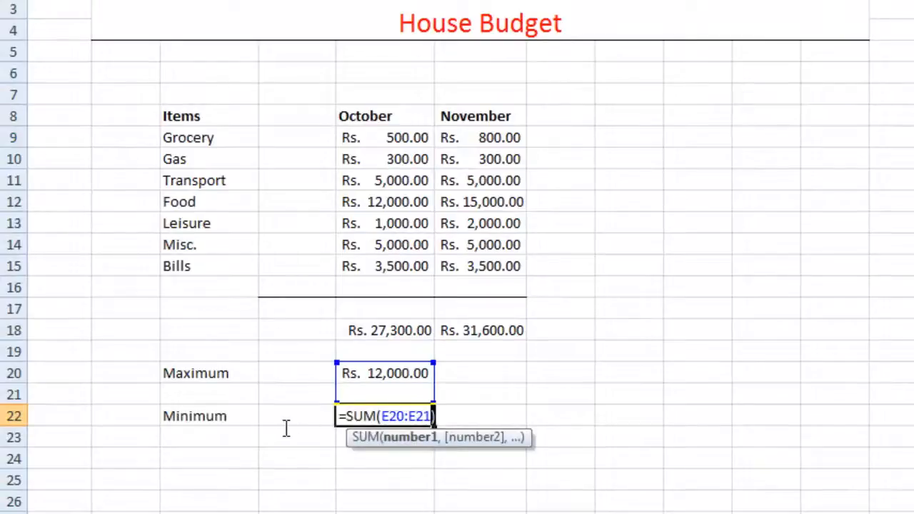
drag(437, 416, 295, 416)
text())
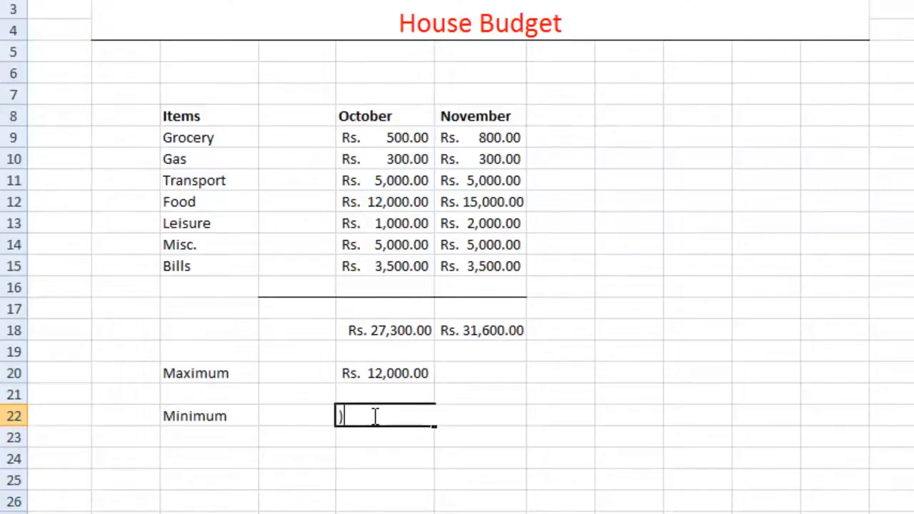
key(BackSpace)
key(Escape)
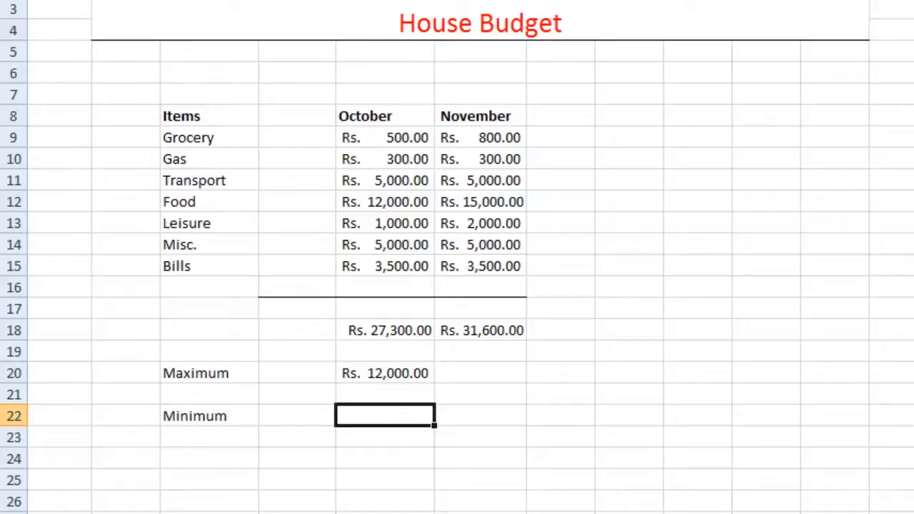
- Put =MIN(E9:E15) in E22 to show the October minimum of Rs. 300.00
click(818, 17)
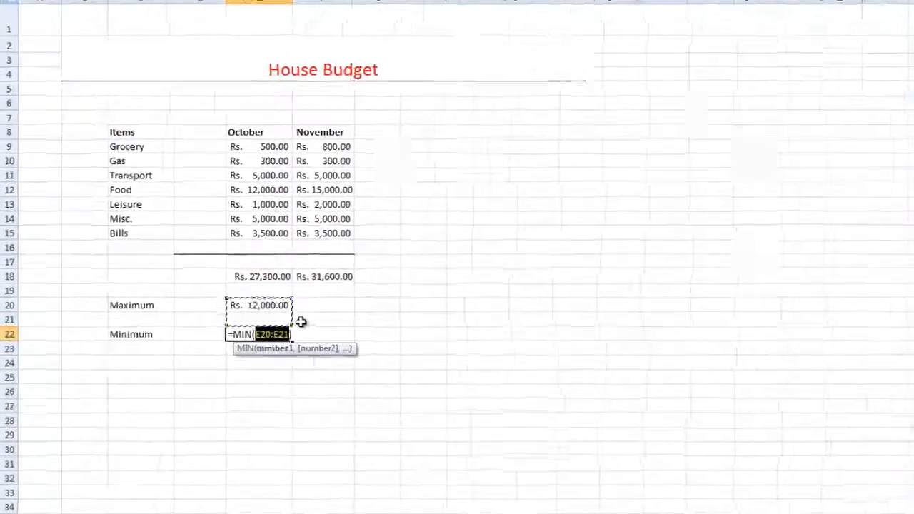
click(385, 155)
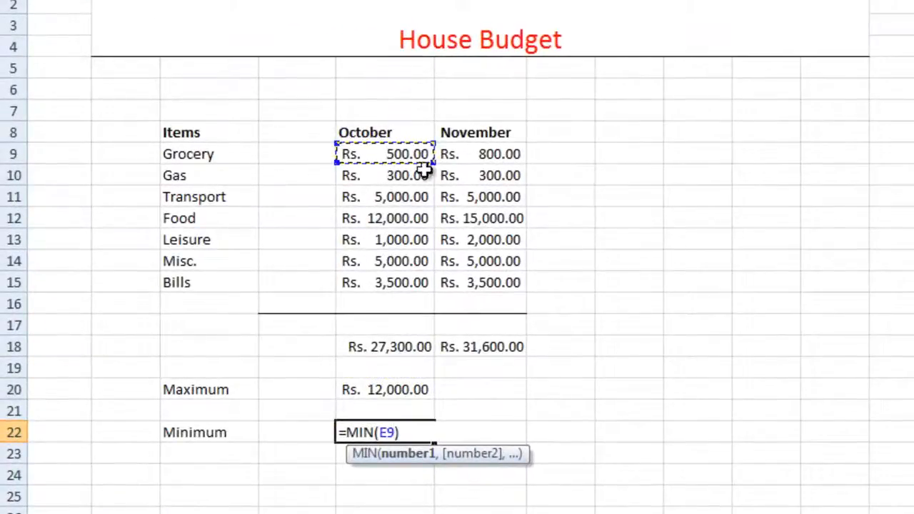
drag(432, 161, 423, 288)
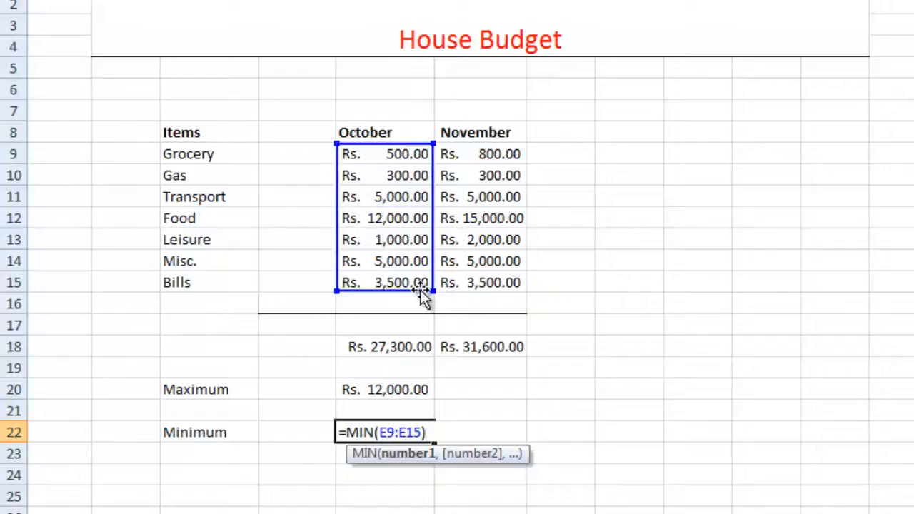
key(Return)
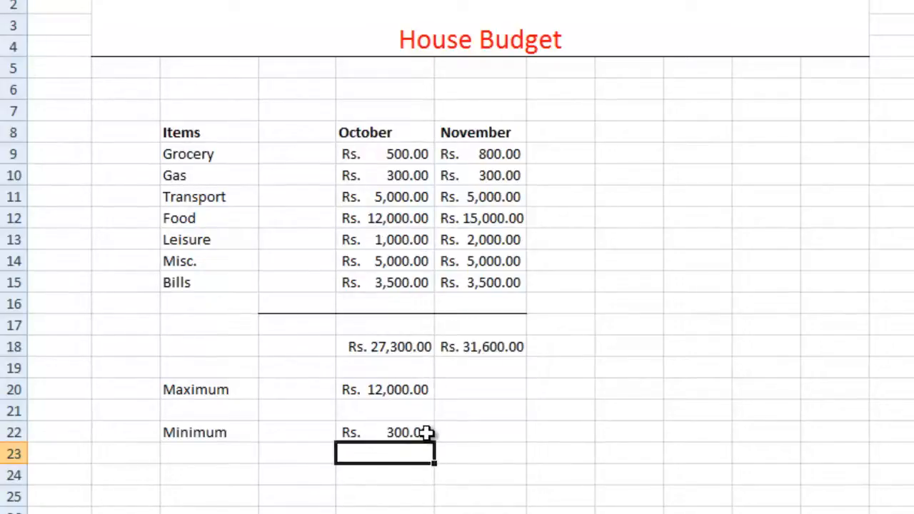
- Enter the label 'Average' in cell C24
click(217, 477)
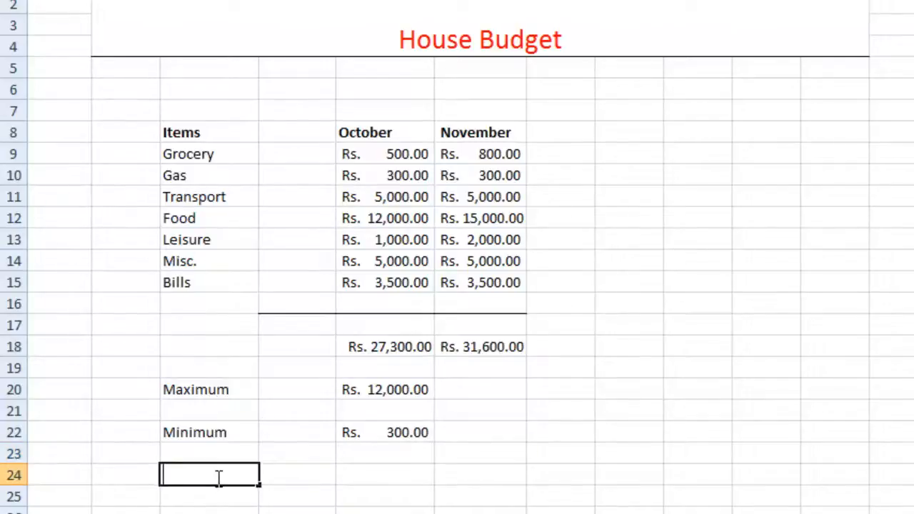
text(Average)
key(Tab)
key(Tab)
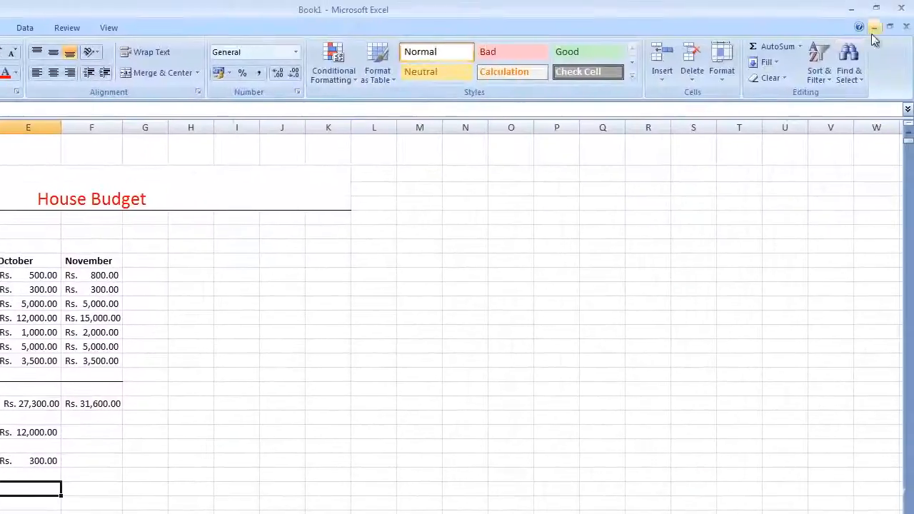
- Put =AVERAGE(E9:E15) in E24 to show the October average of Rs. 3,900.00
click(799, 47)
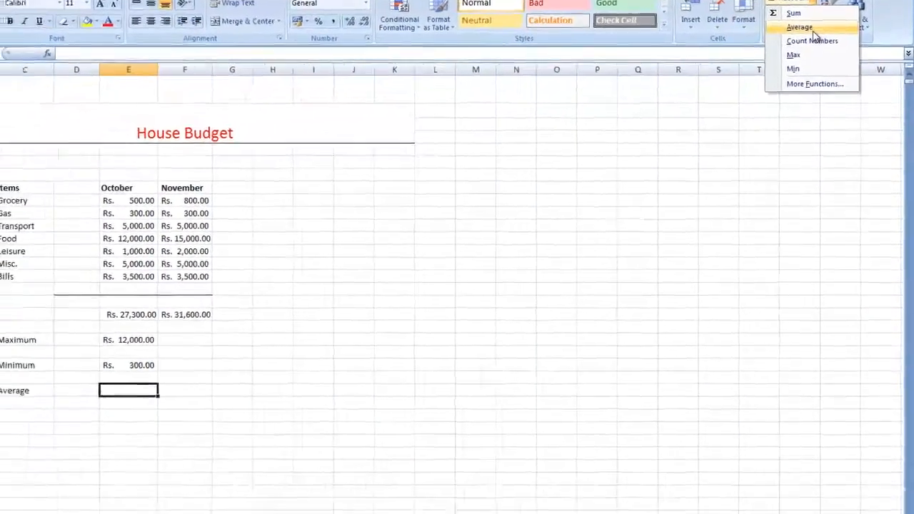
click(801, 76)
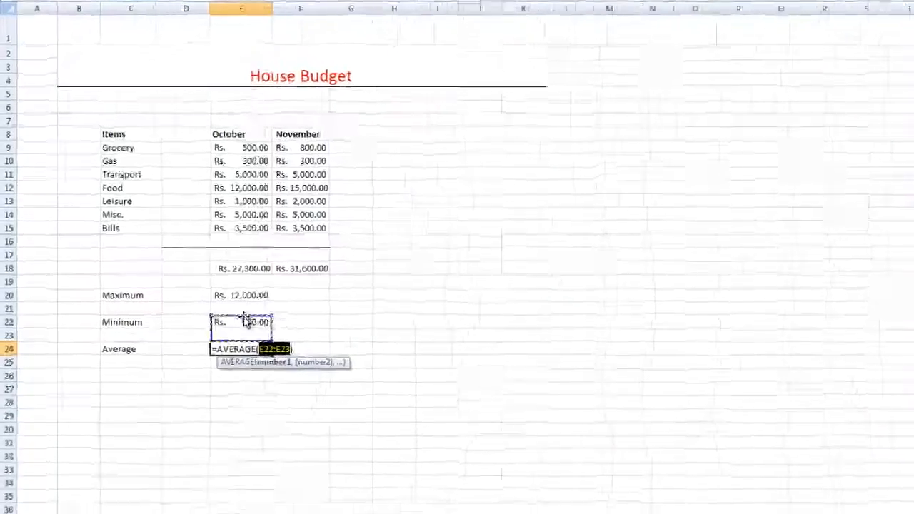
click(353, 157)
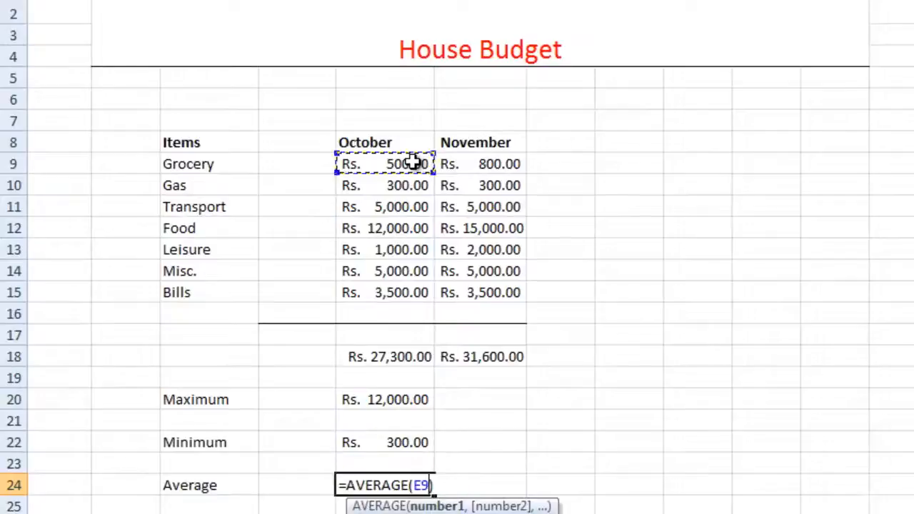
drag(435, 171, 417, 302)
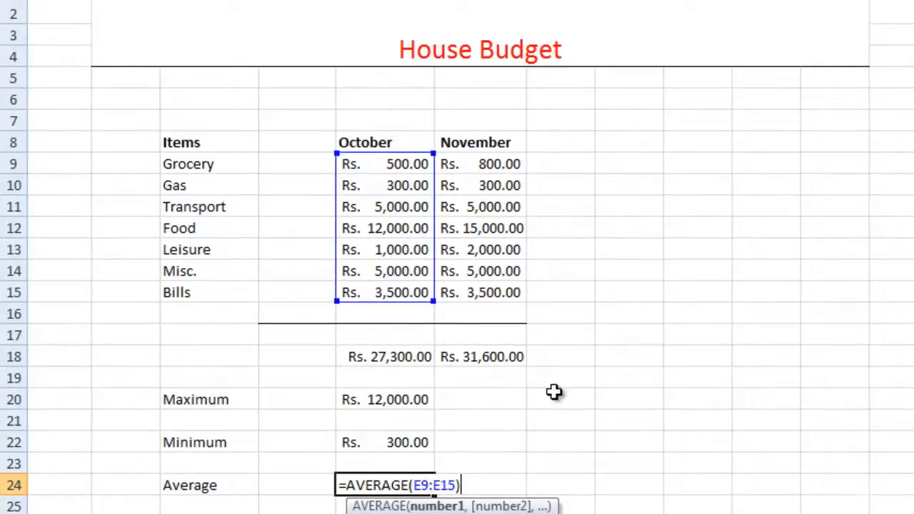
text())
key(Return)
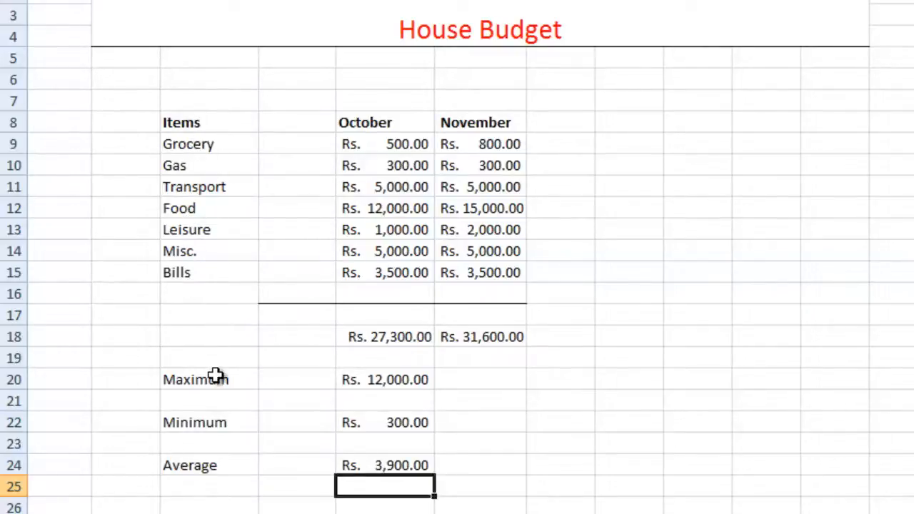
- Enter the label 'Count' in cell C26
double_click(217, 510)
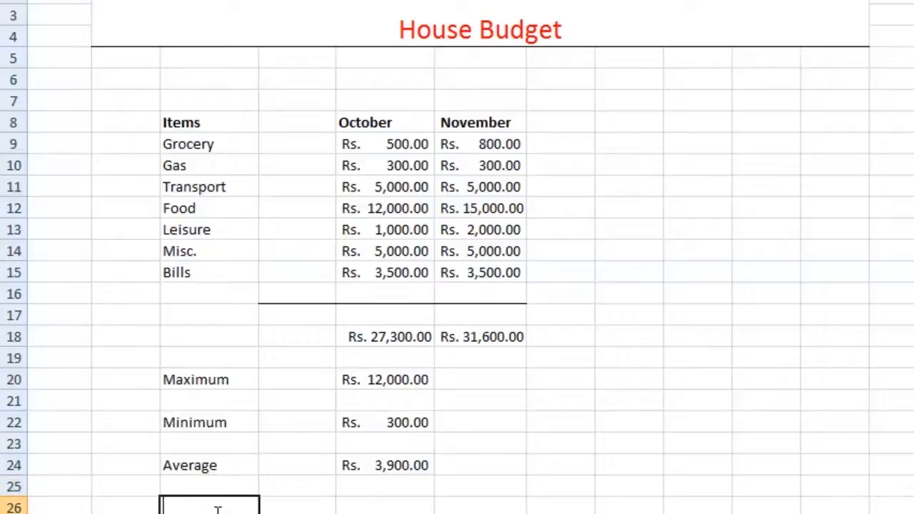
text(Co)
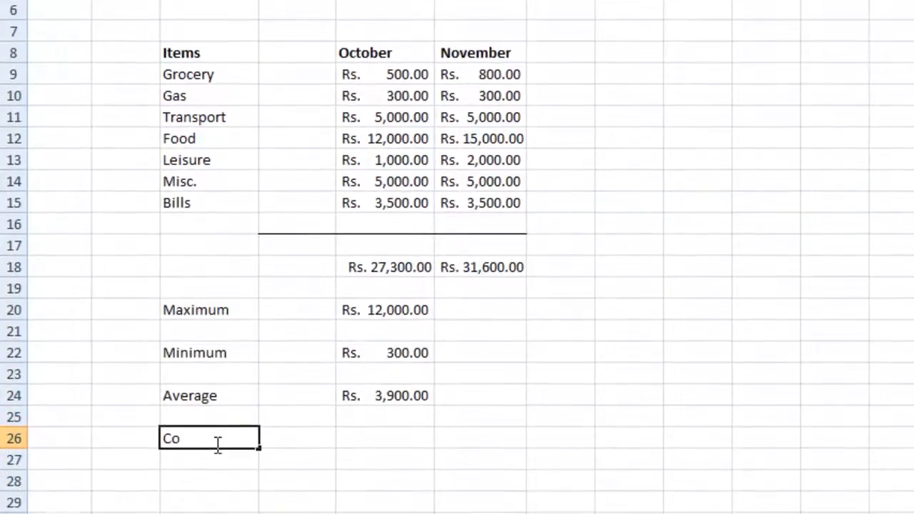
text(unt)
key(Tab)
key(Tab)
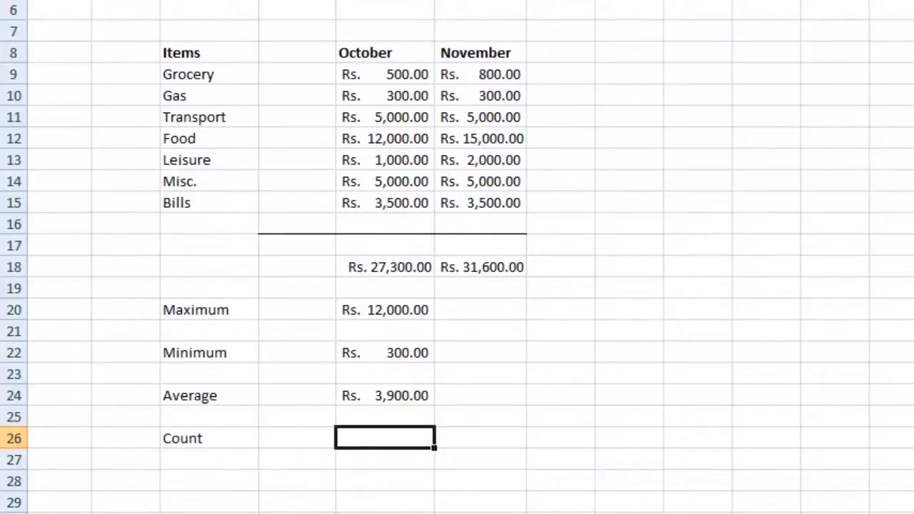
- Delete the wrong SUM formula from E26, leaving it empty
key(alt+equal)
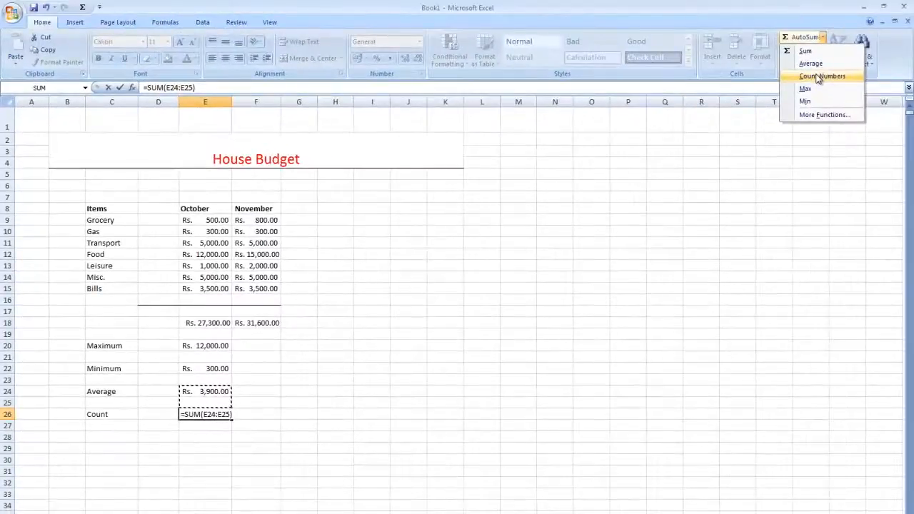
click(842, 70)
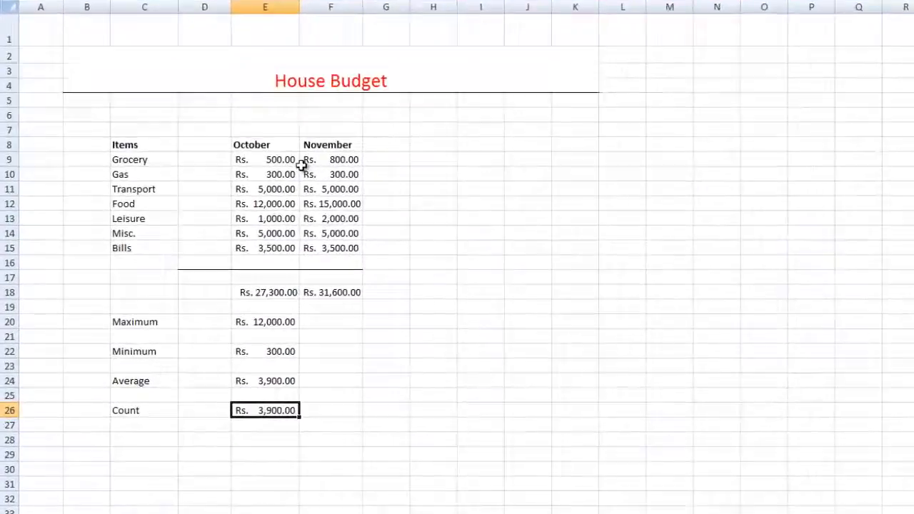
click(221, 220)
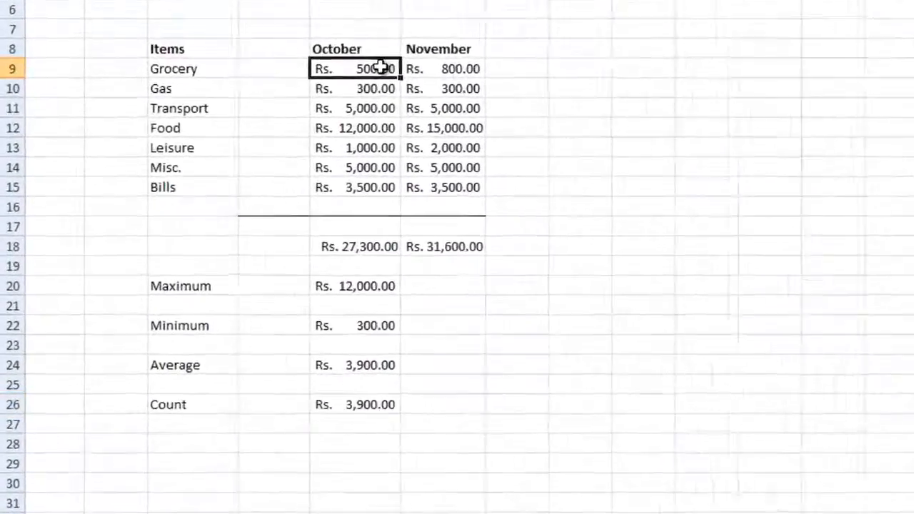
double_click(381, 403)
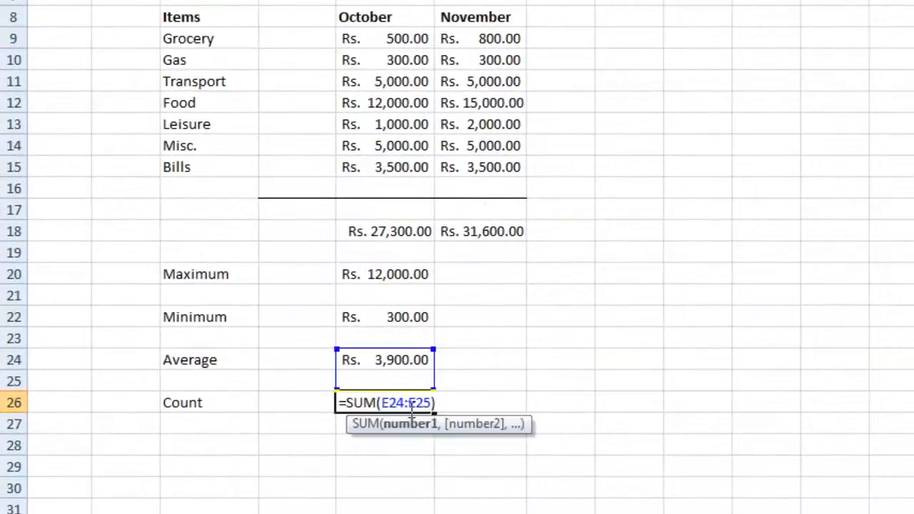
drag(434, 402, 307, 402)
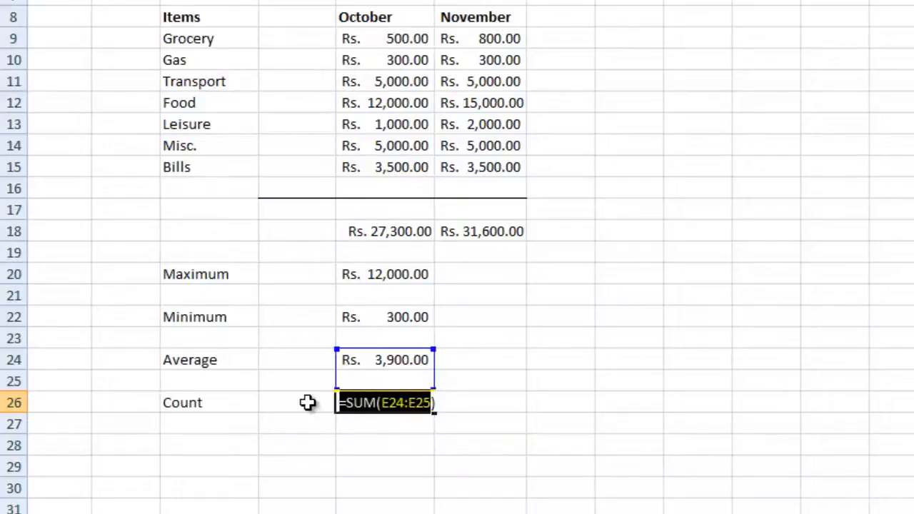
key(BackSpace)
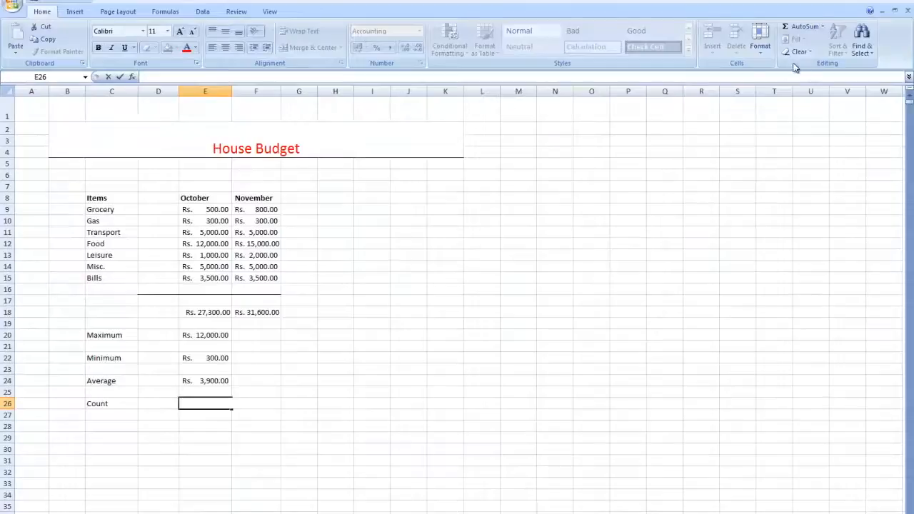
key(Escape)
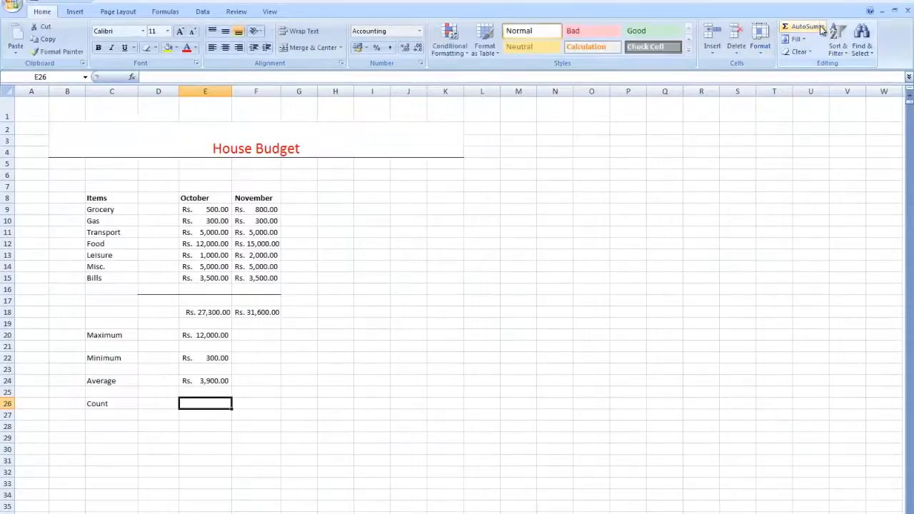
- Put =COUNT(E9:E15) in E26 to count the seven October expenses
click(821, 27)
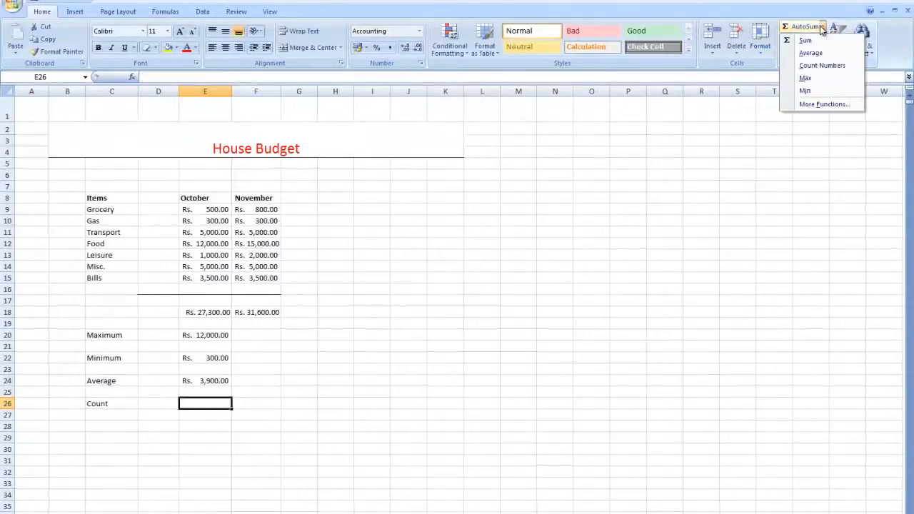
click(813, 66)
click(203, 209)
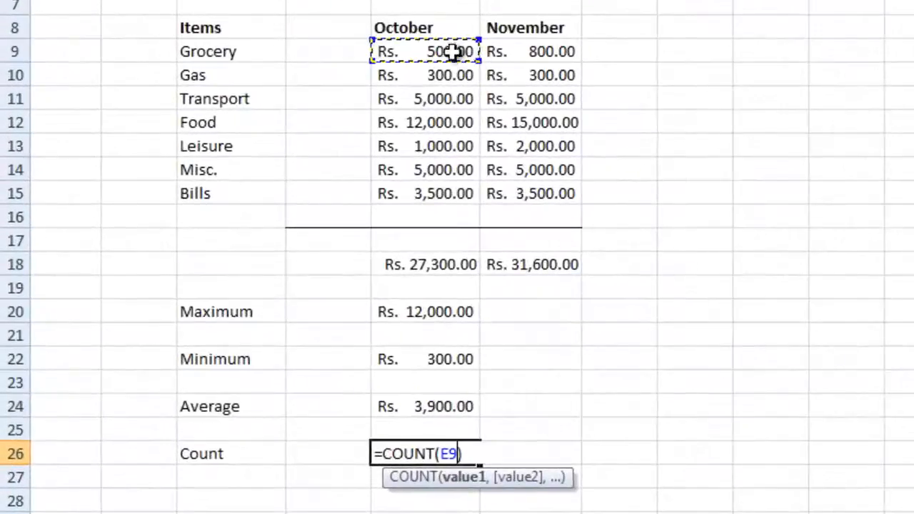
drag(482, 64, 446, 200)
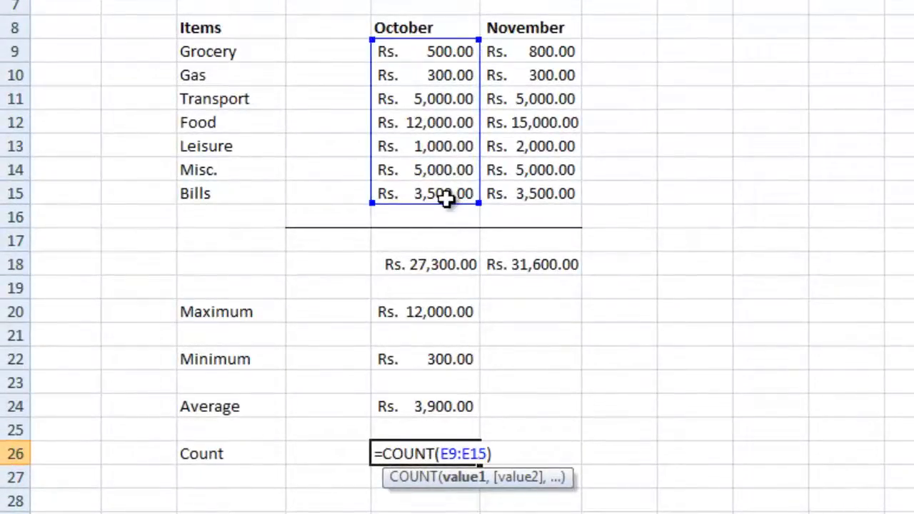
key(Return)
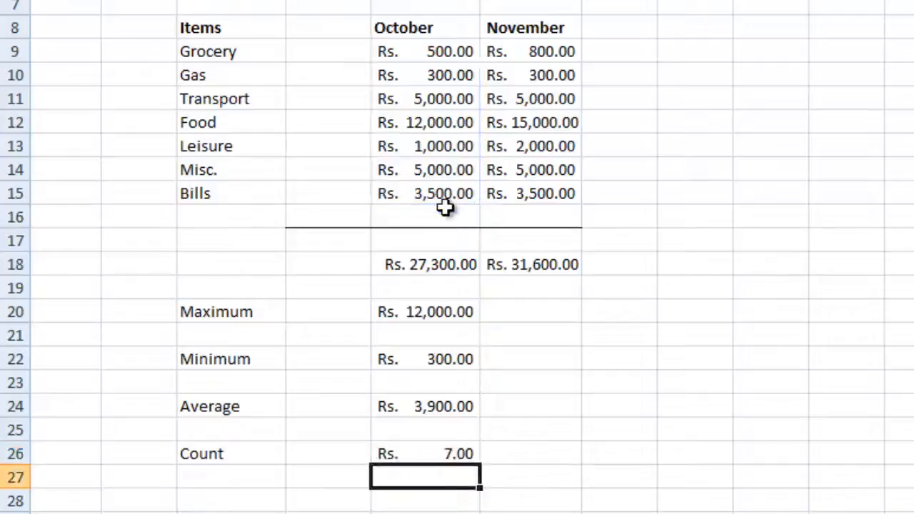
click(447, 457)
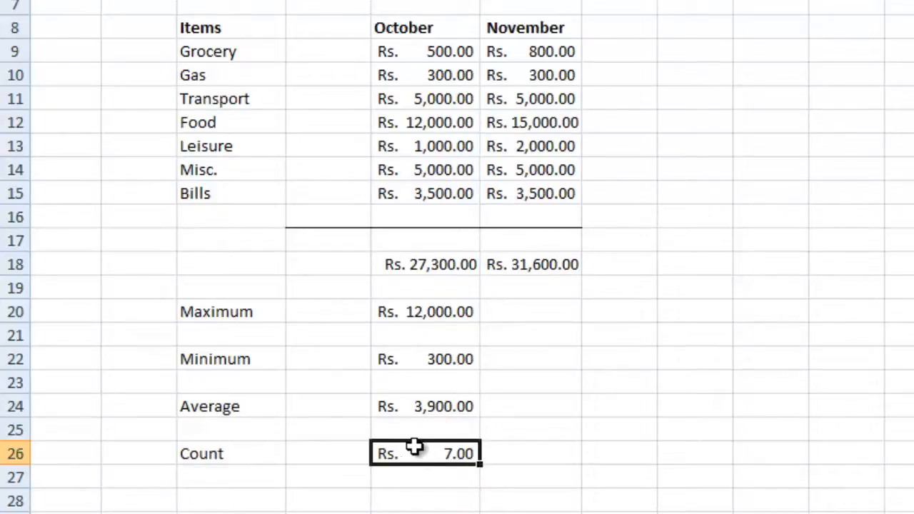
- Finish committing the =COUNT(E9:E15) formula in E26
double_click(426, 452)
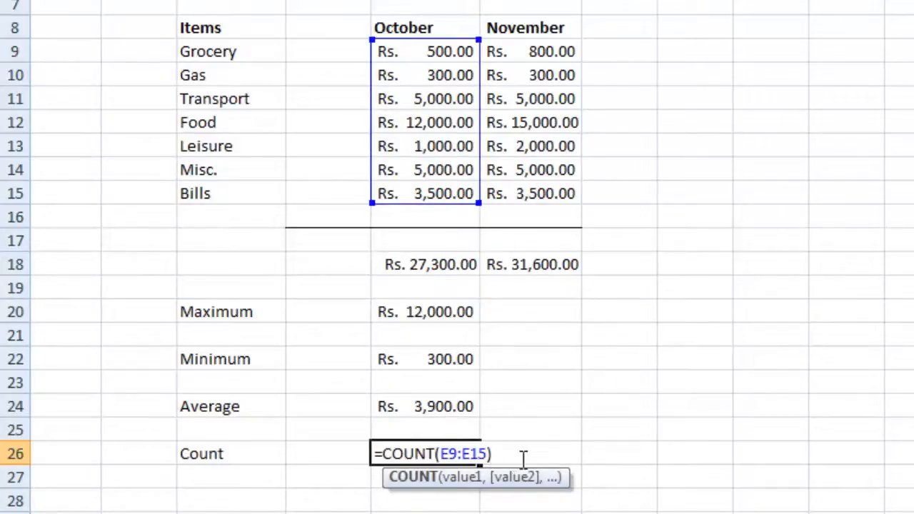
click(521, 459)
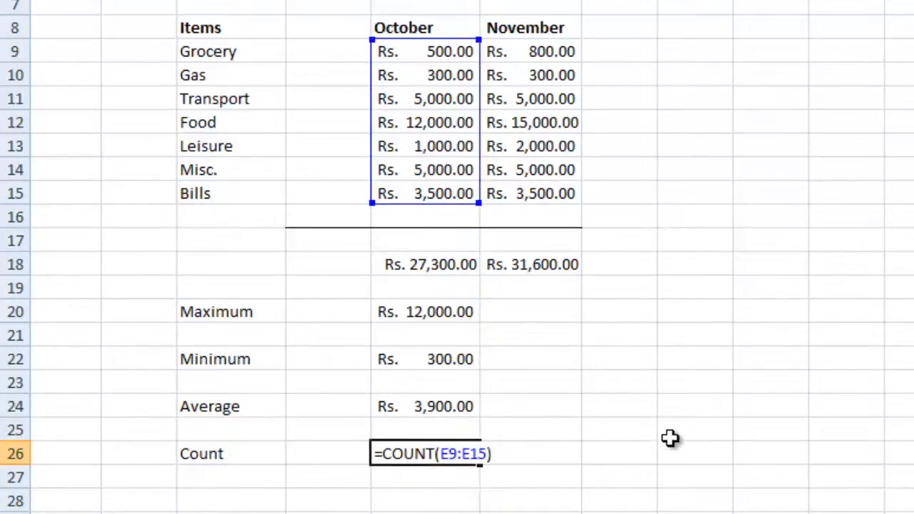
click(668, 437)
- Format E26 as General so the count shows a plain 7
click(460, 456)
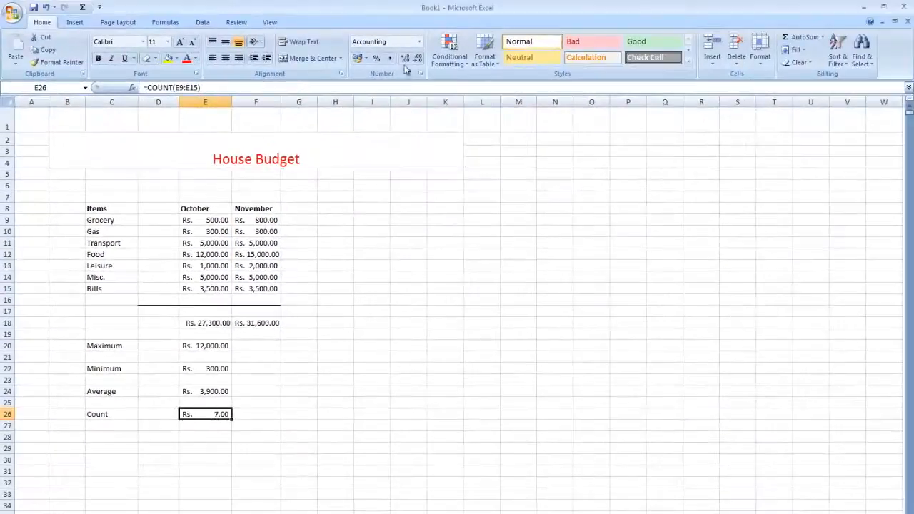
click(419, 41)
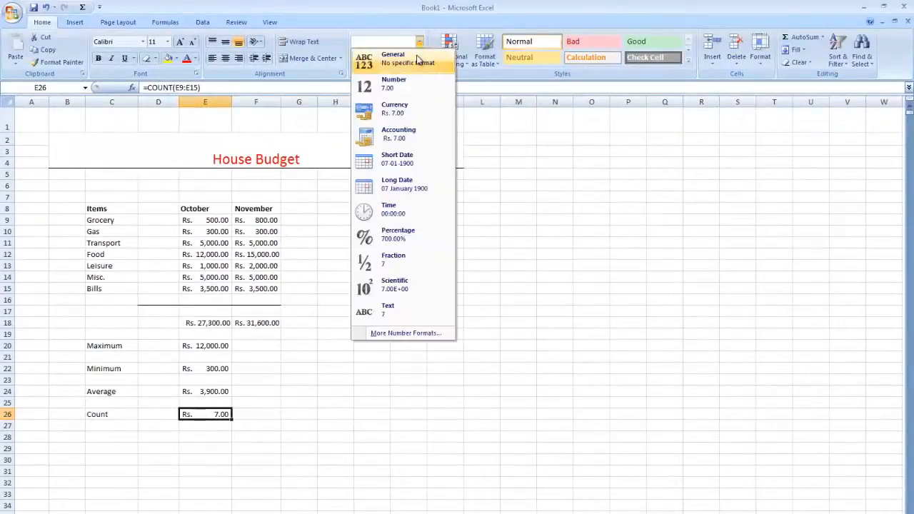
click(418, 58)
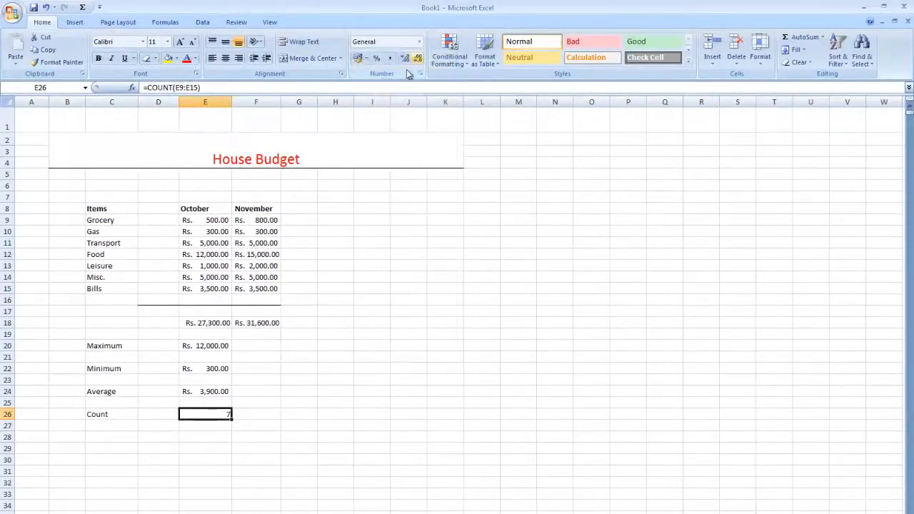
click(224, 433)
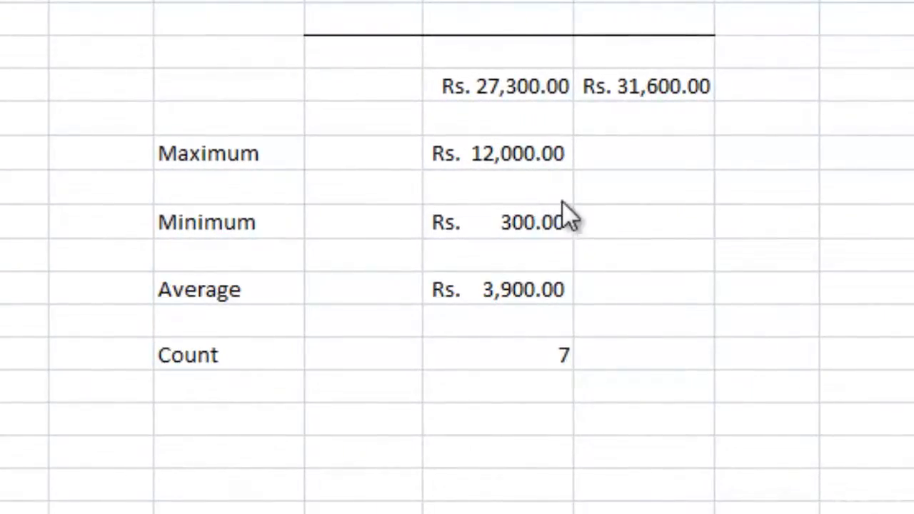
- Put =E20/E22 in F20 to divide the maximum by the minimum, giving Rs. 40.00
double_click(605, 151)
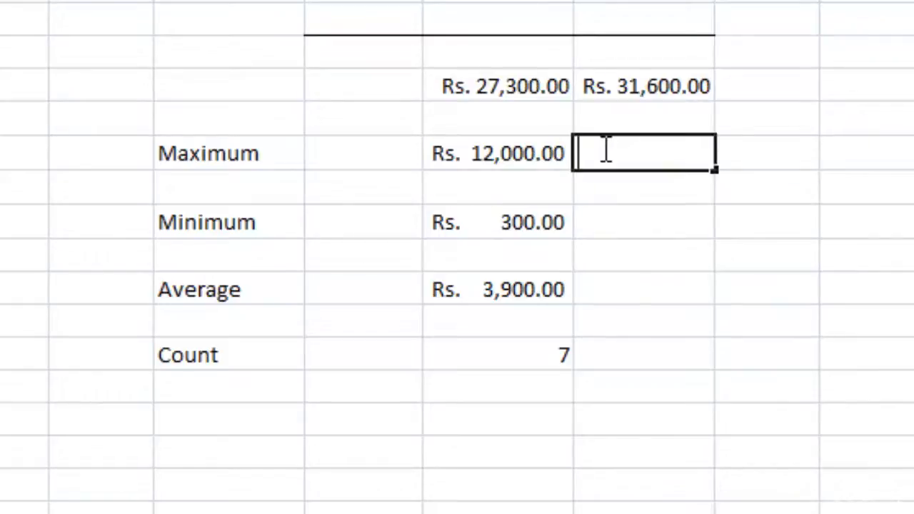
text(=)
click(485, 165)
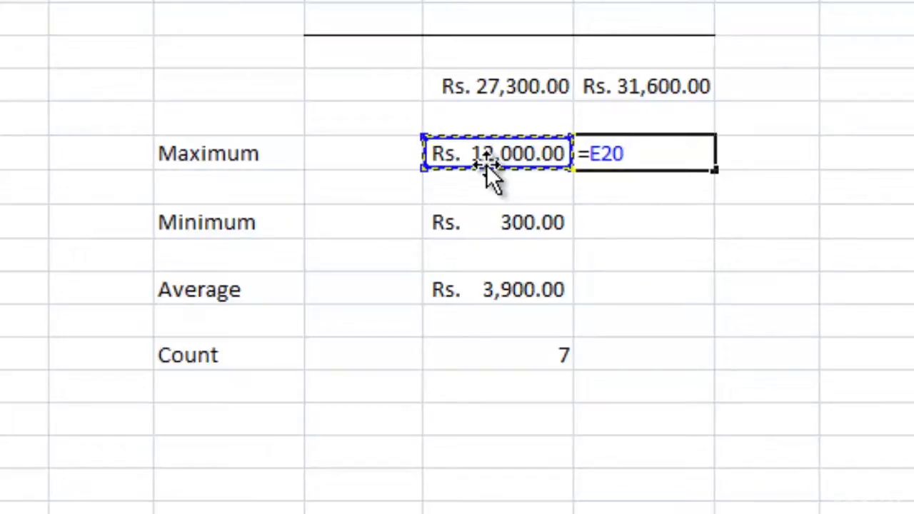
text(/)
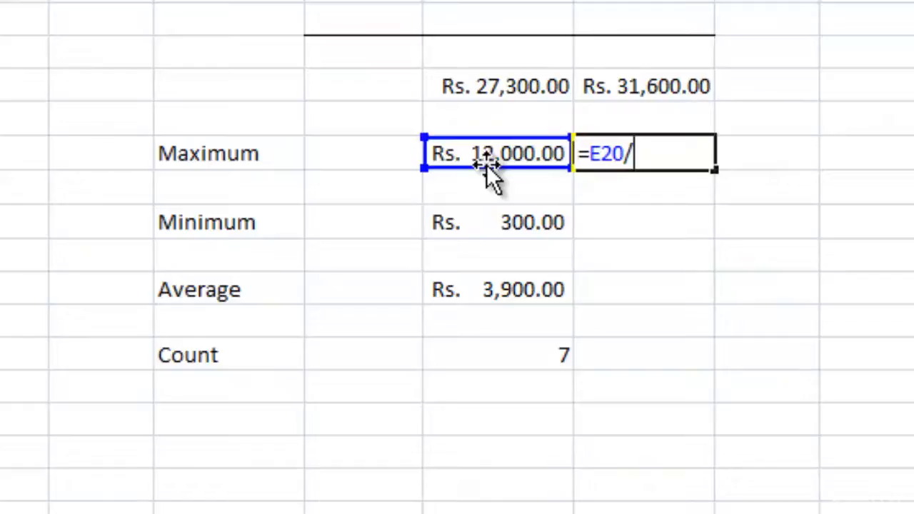
click(535, 235)
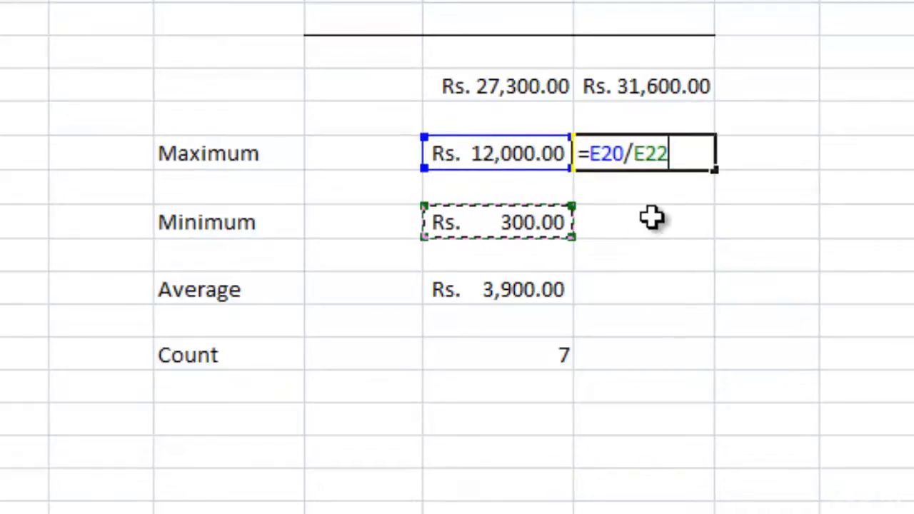
key(Return)
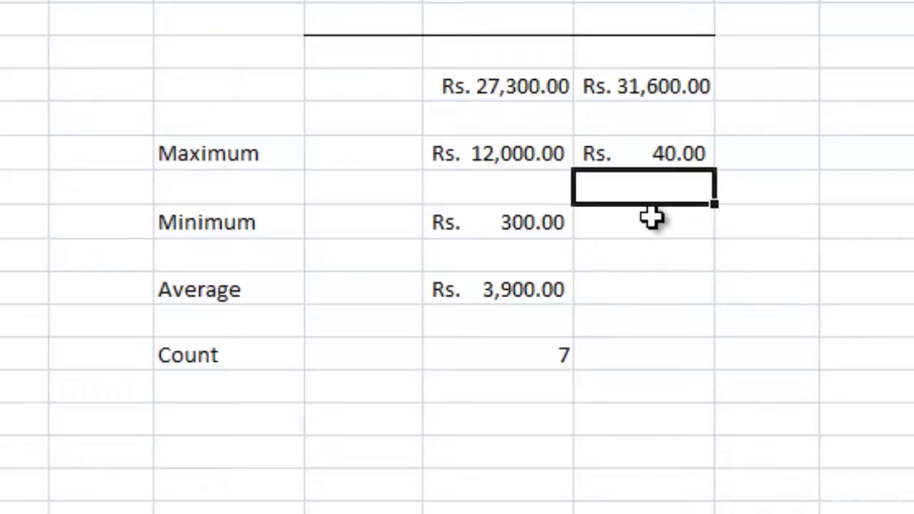
click(651, 218)
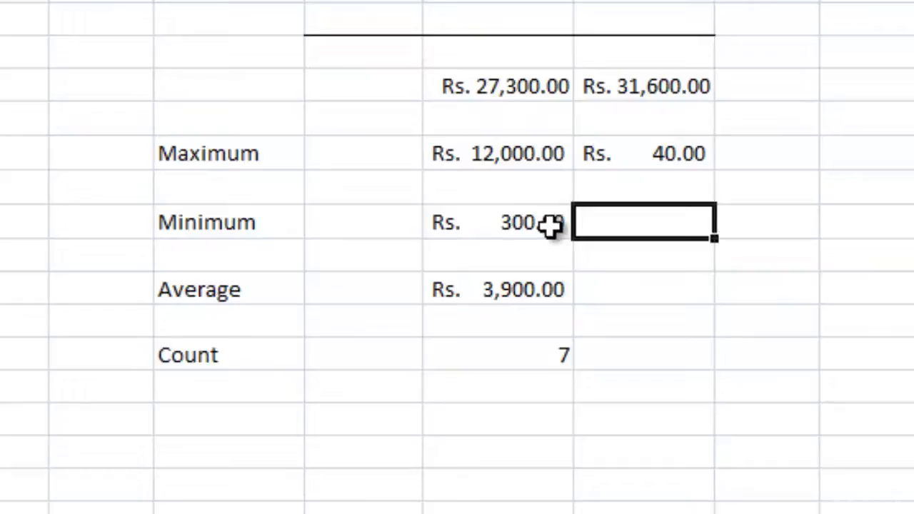
- Put =E20*E22 in F22 to multiply the maximum by the minimum, giving 3600000
double_click(603, 221)
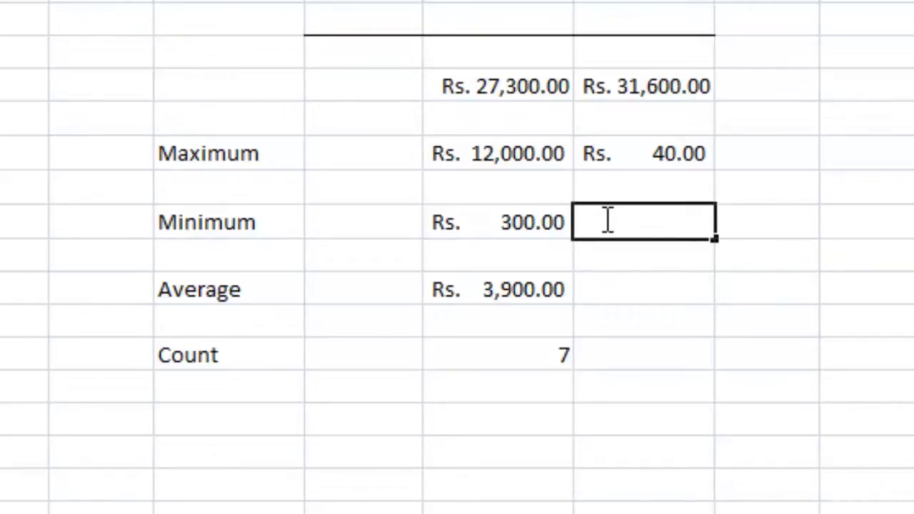
text(=)
click(543, 167)
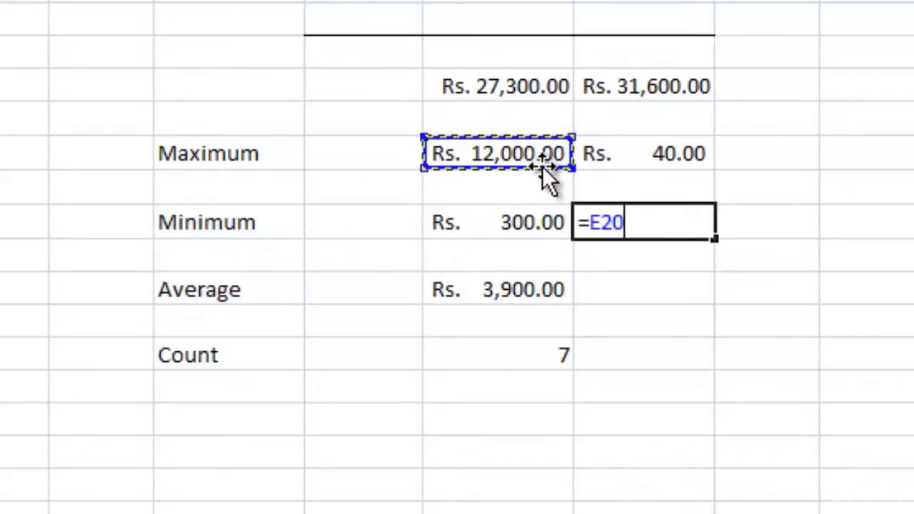
text(*)
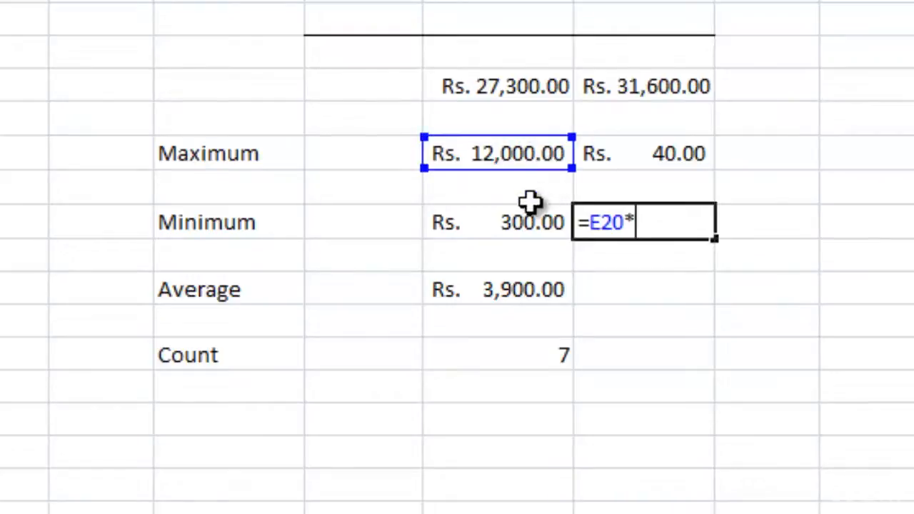
click(529, 225)
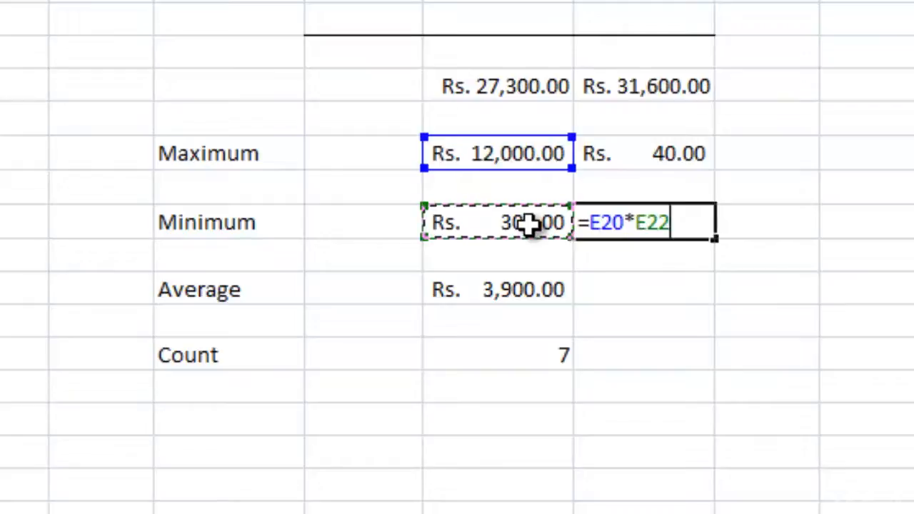
key(Return)
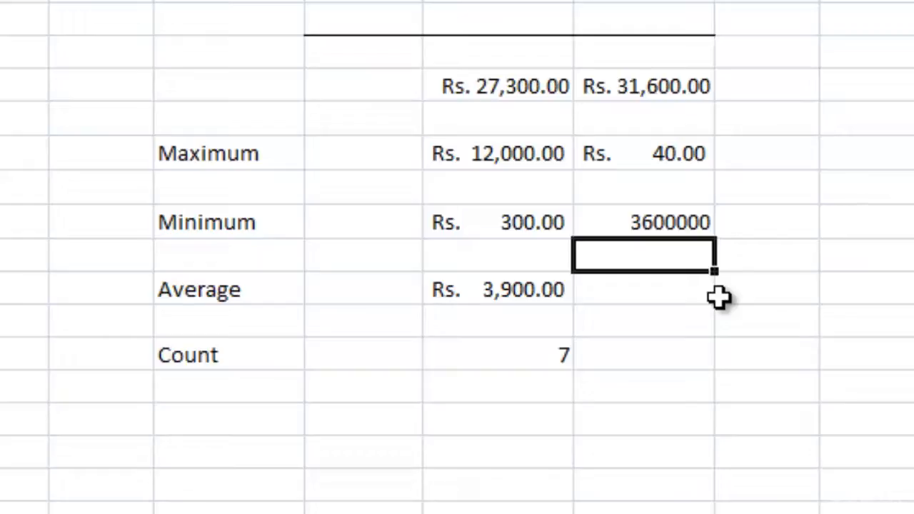
- Put =E24-E22 in F24 to subtract the minimum from the average, giving Rs. 3,600.00
click(673, 293)
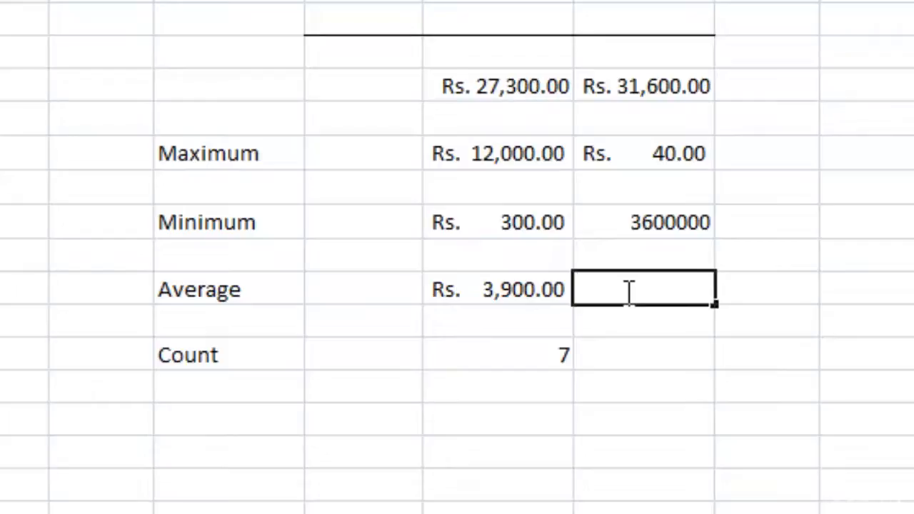
text(=)
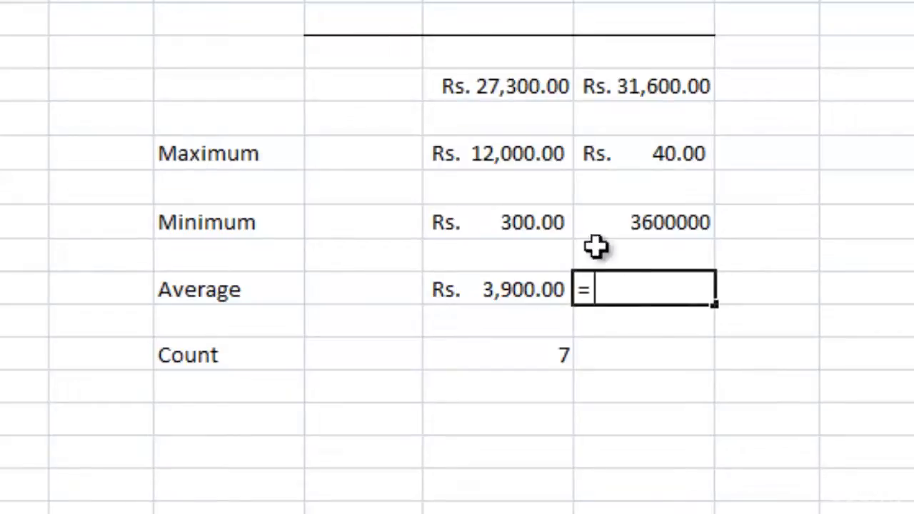
click(523, 282)
text(-)
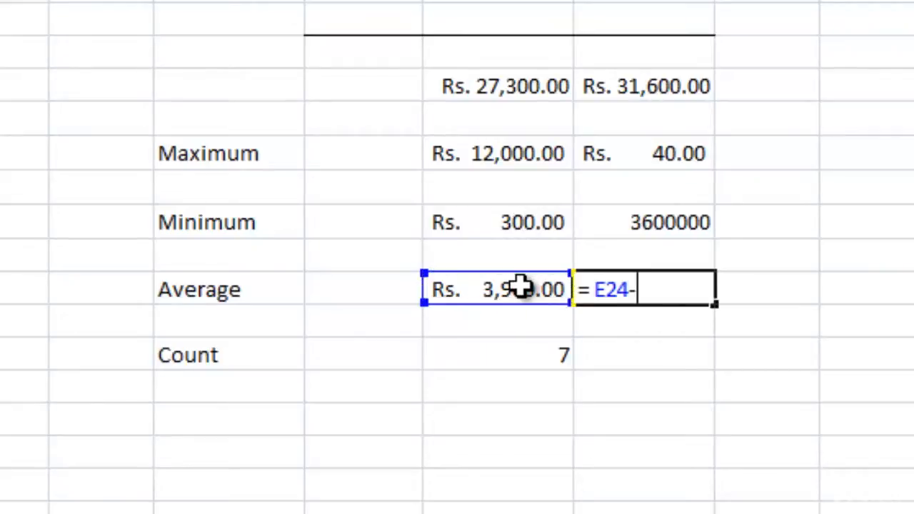
click(520, 212)
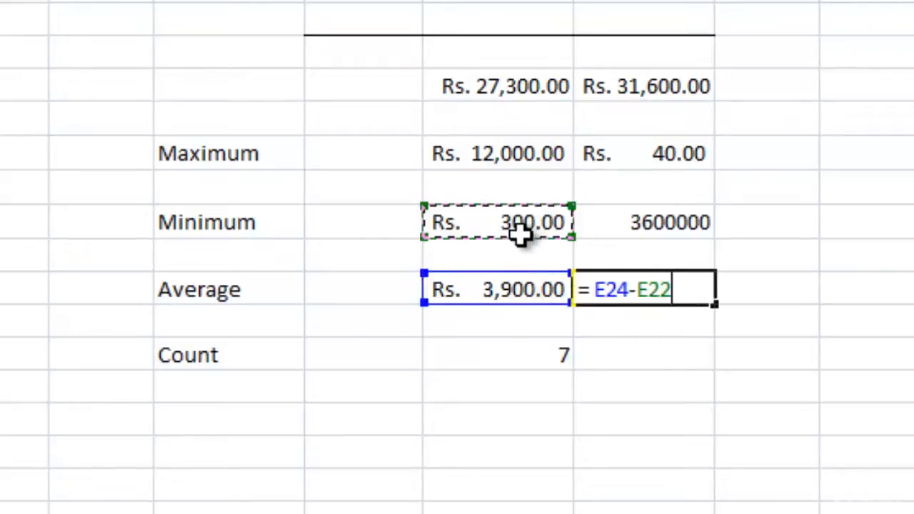
key(Return)
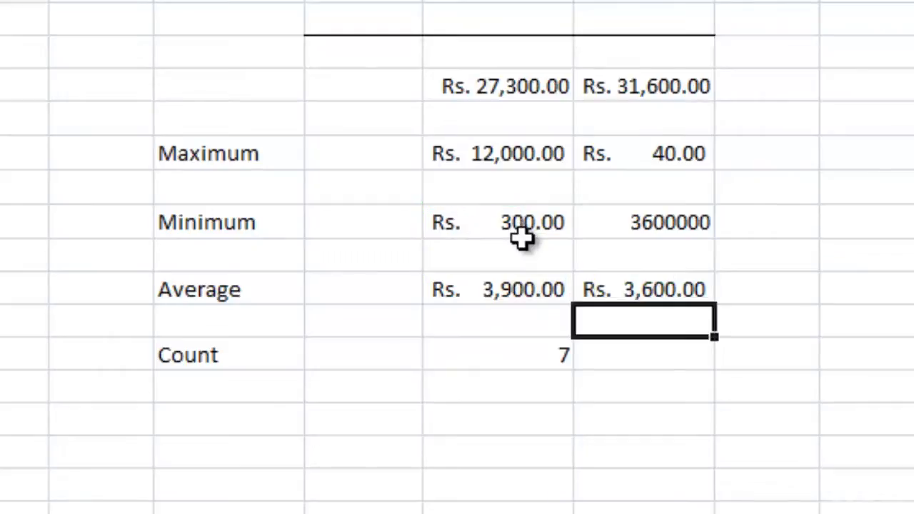